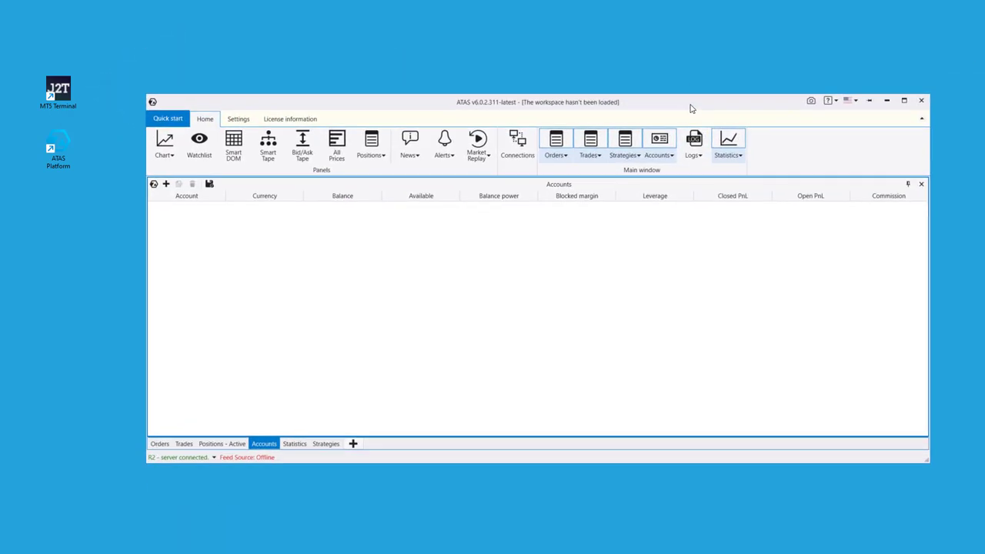
Add a new connection with MT5 as the data provider and proceed to its settings form
left_click(526, 148)
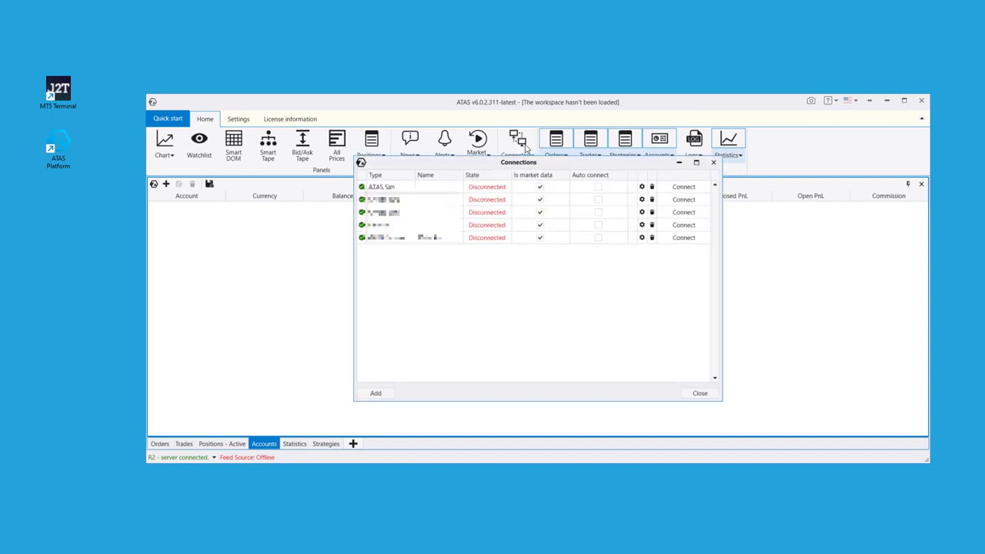
left_click(377, 393)
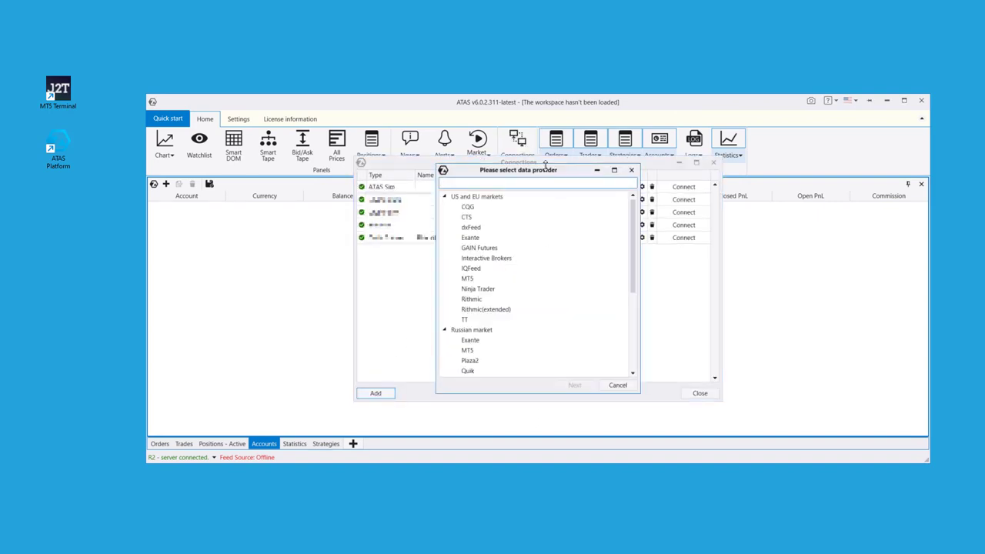
left_click_drag(548, 164, 557, 30)
left_click(467, 144)
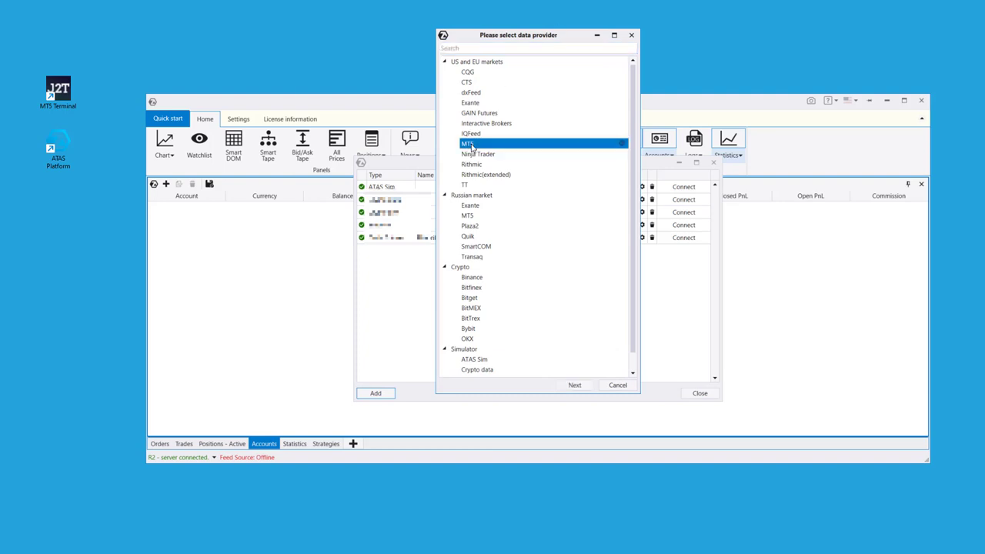
left_click(571, 386)
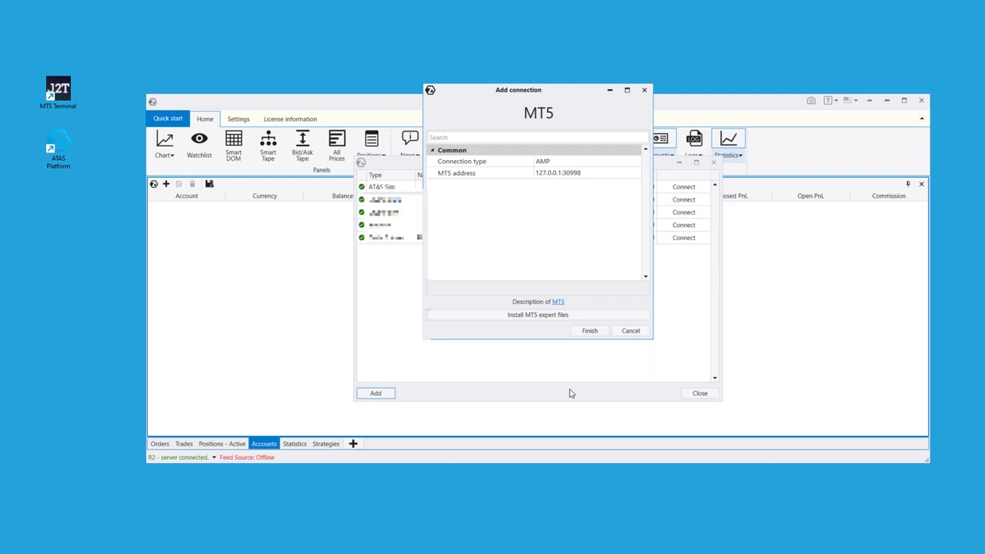
Change the MT5 connection type from AMP to Just2Trade and install the MT5 expert files
left_click(597, 164)
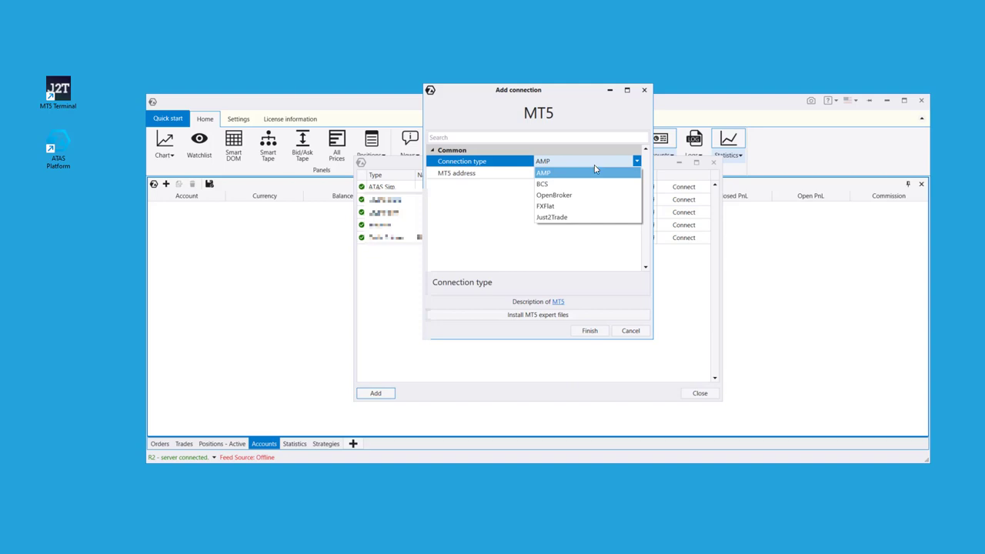
left_click(581, 219)
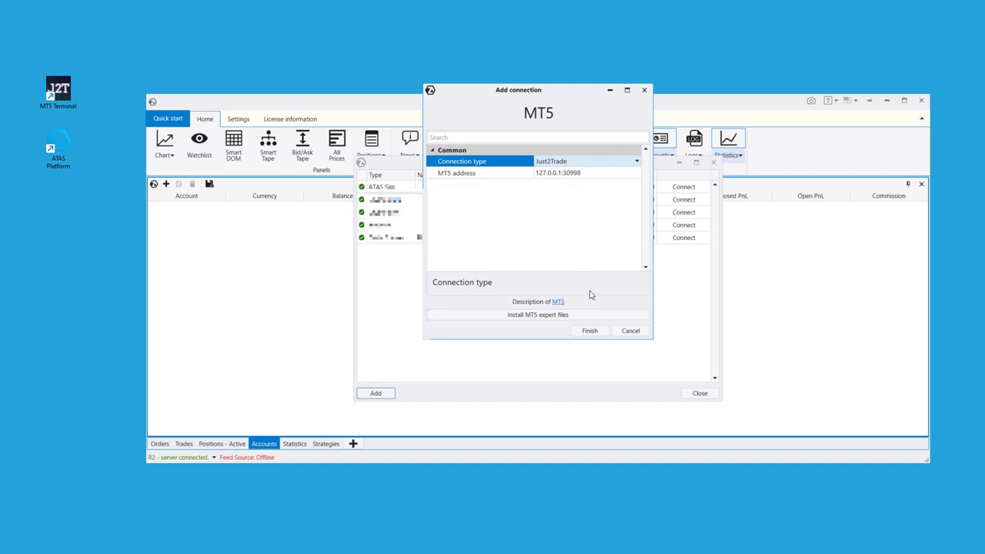
left_click(591, 316)
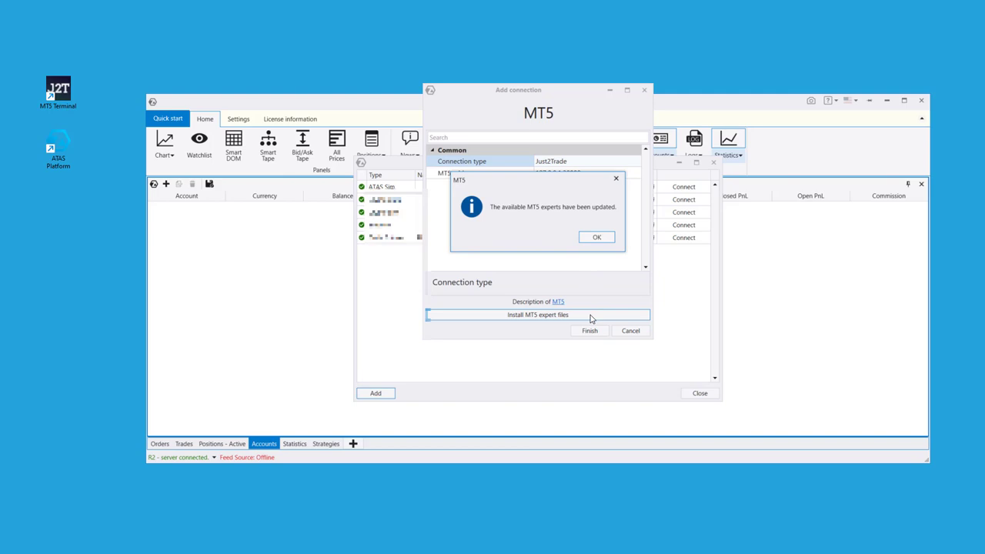
left_click(596, 239)
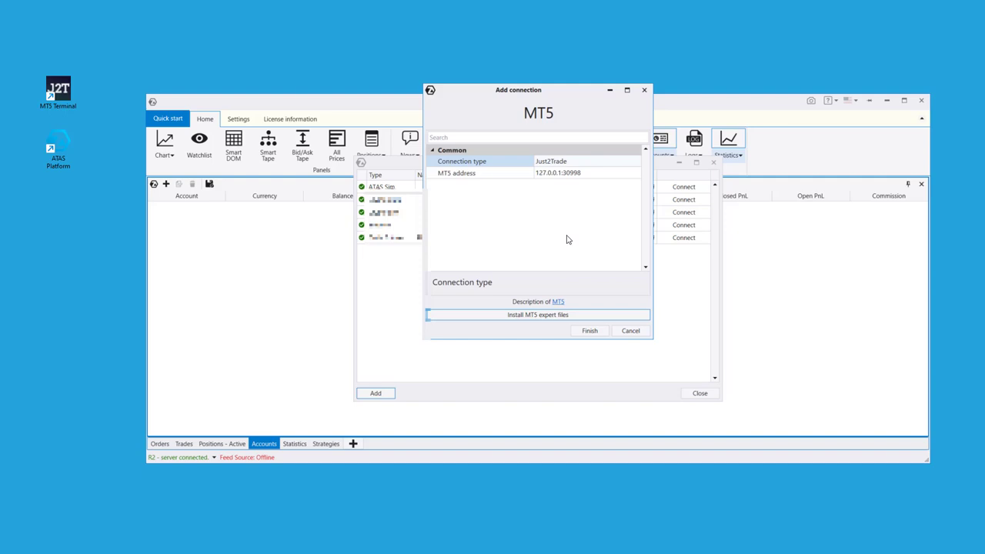
Launch the MT5 terminal and enable algorithmic trading and DLL imports in its Expert Advisor options
left_click(71, 100)
double_click(72, 99)
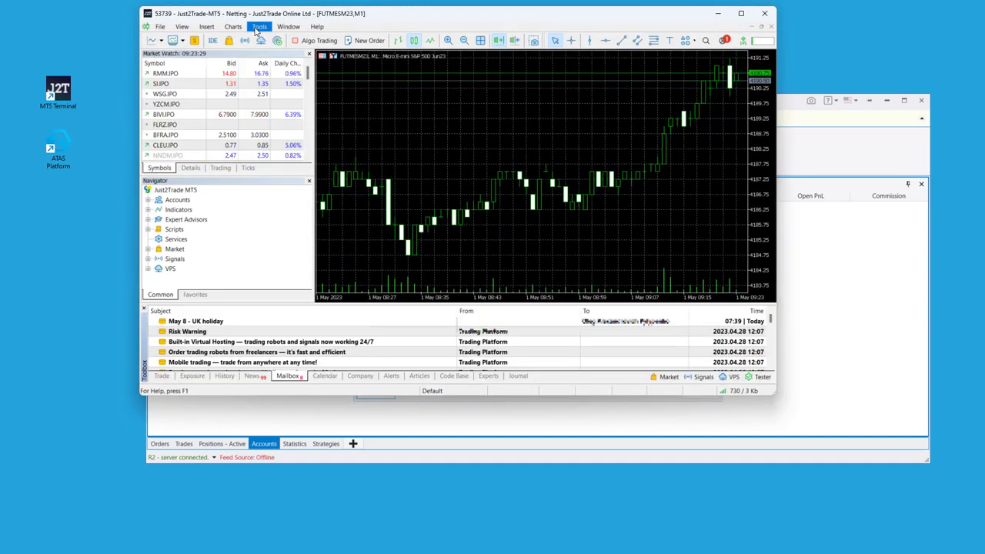
left_click(258, 27)
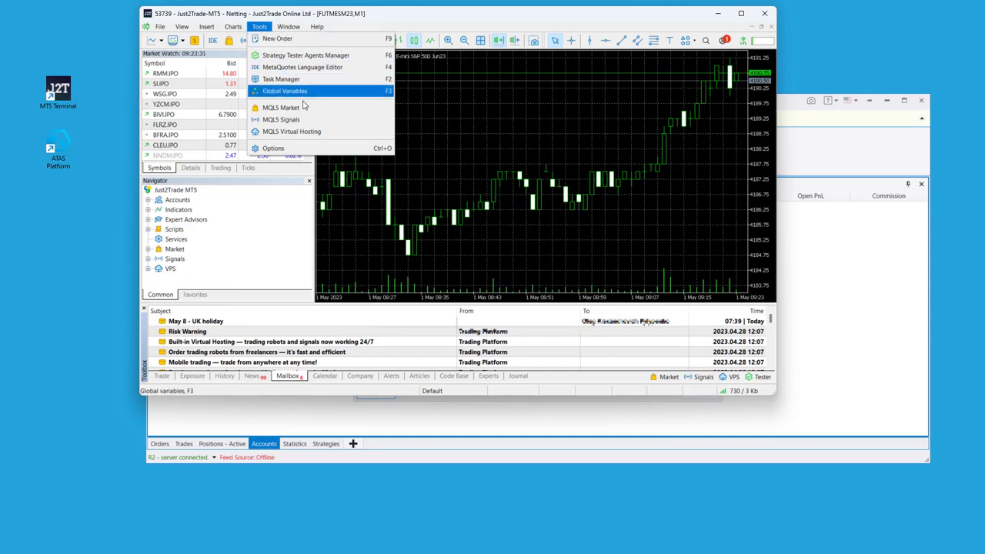
left_click(321, 148)
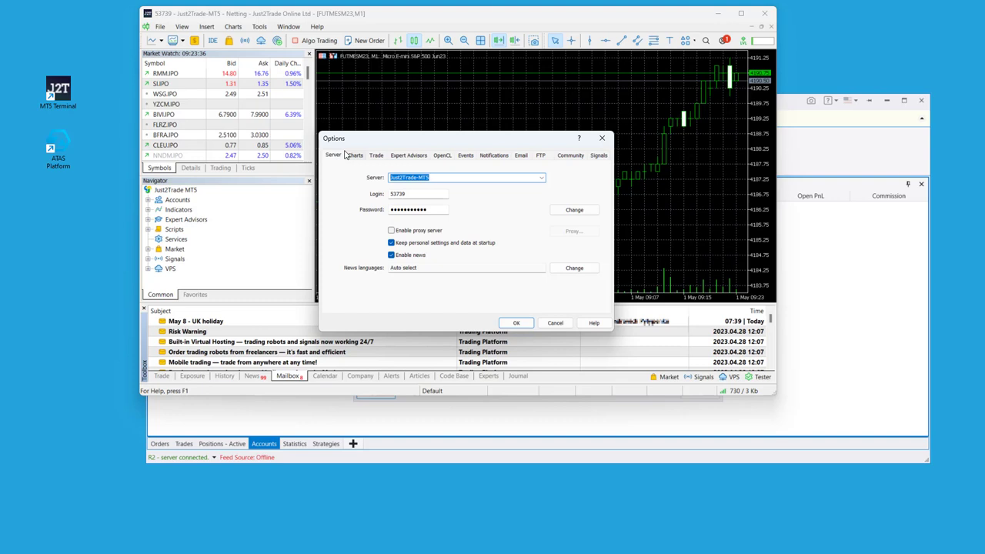
left_click(402, 160)
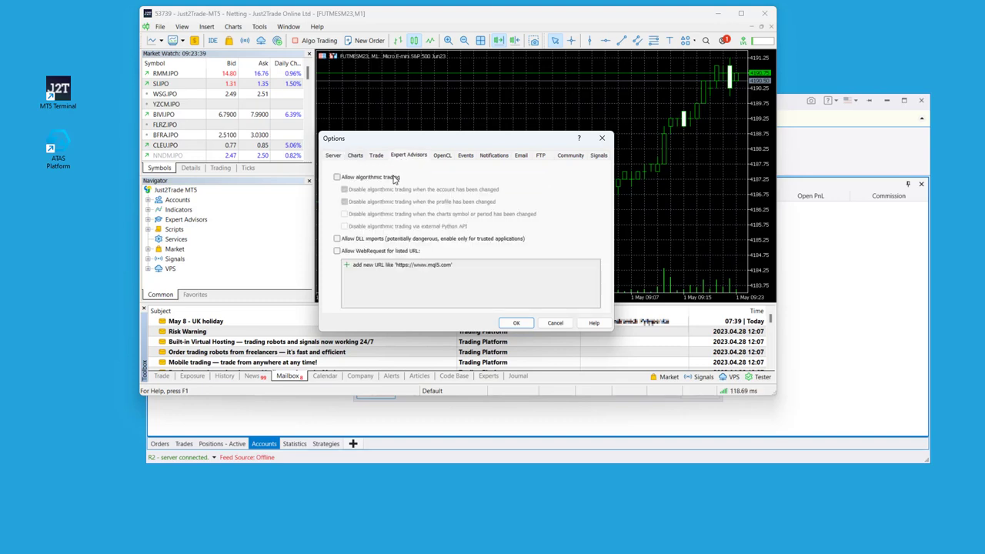
left_click(394, 177)
left_click(382, 240)
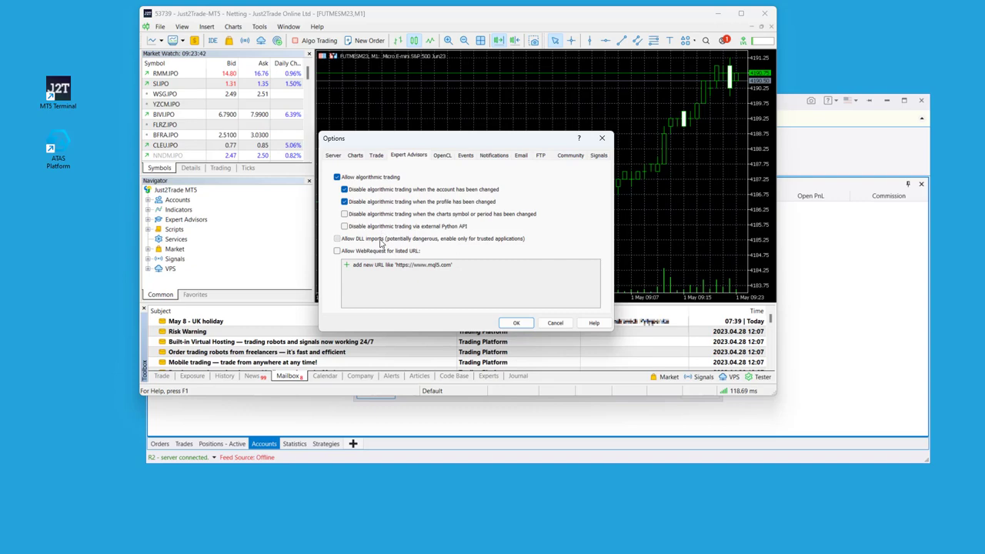
left_click(514, 323)
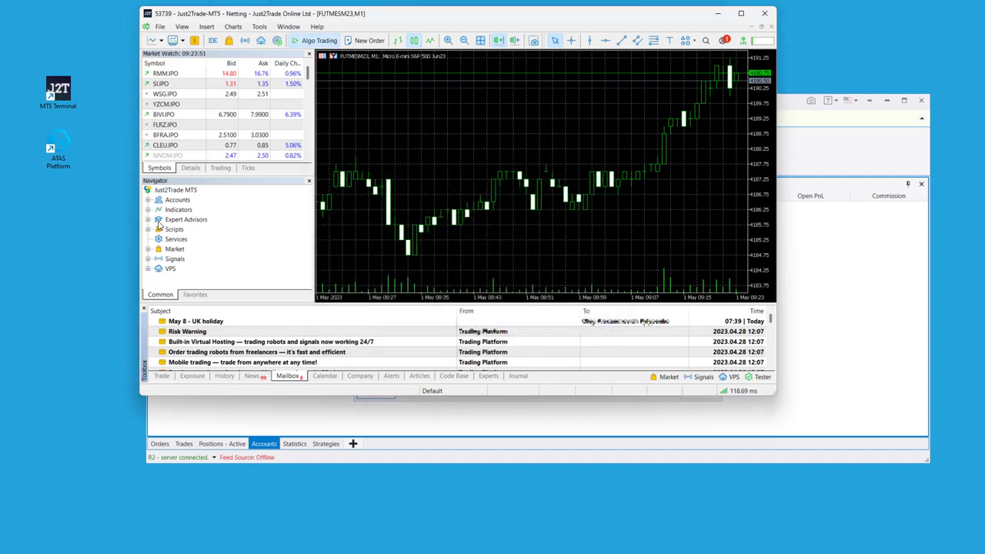
Attach the OFT expert advisor to the FUTMESM23 chart with algo trading allowed
left_click(148, 219)
left_click(179, 250)
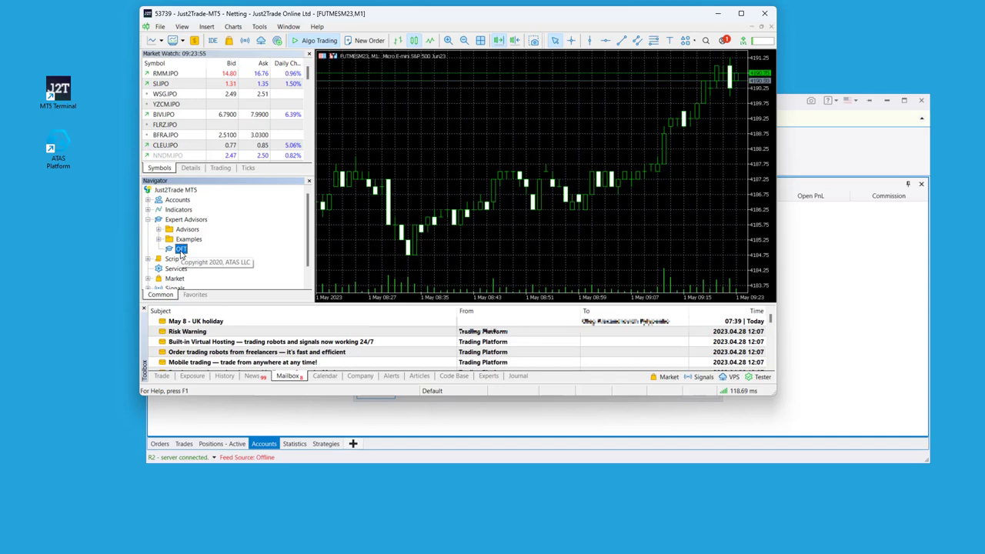
left_click_drag(181, 250, 460, 179)
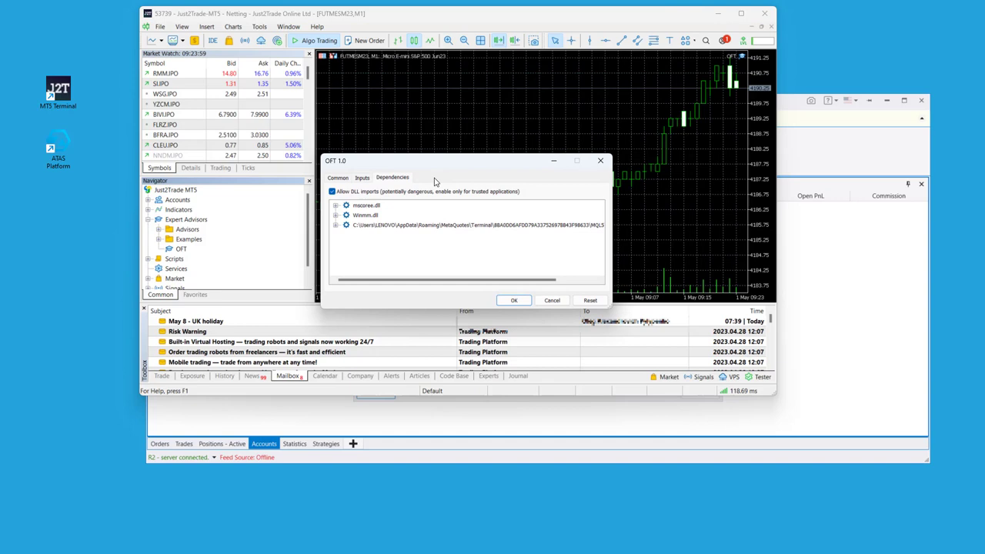
left_click(366, 179)
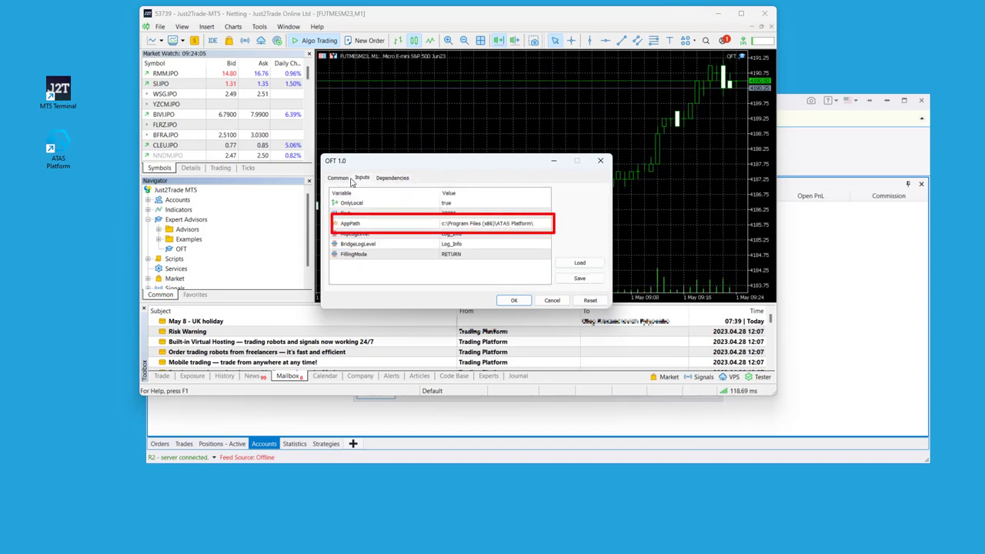
left_click(343, 178)
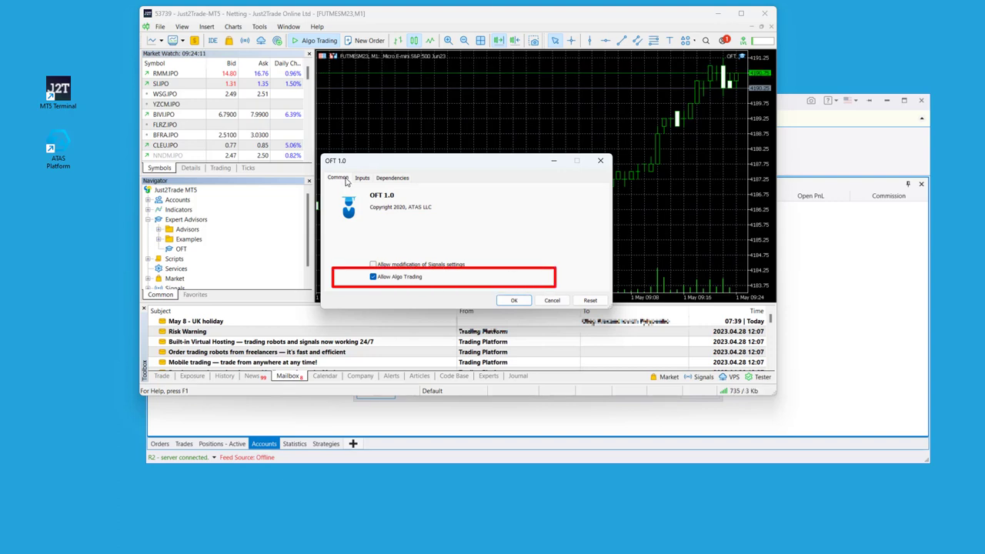
left_click(514, 301)
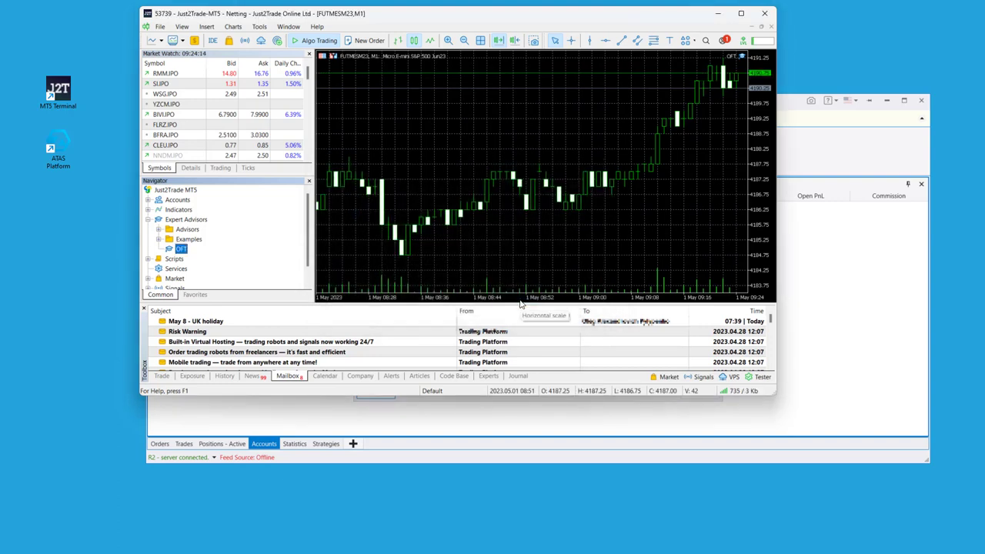
Check the Journal for the OFT loaded successfully message
left_click(518, 376)
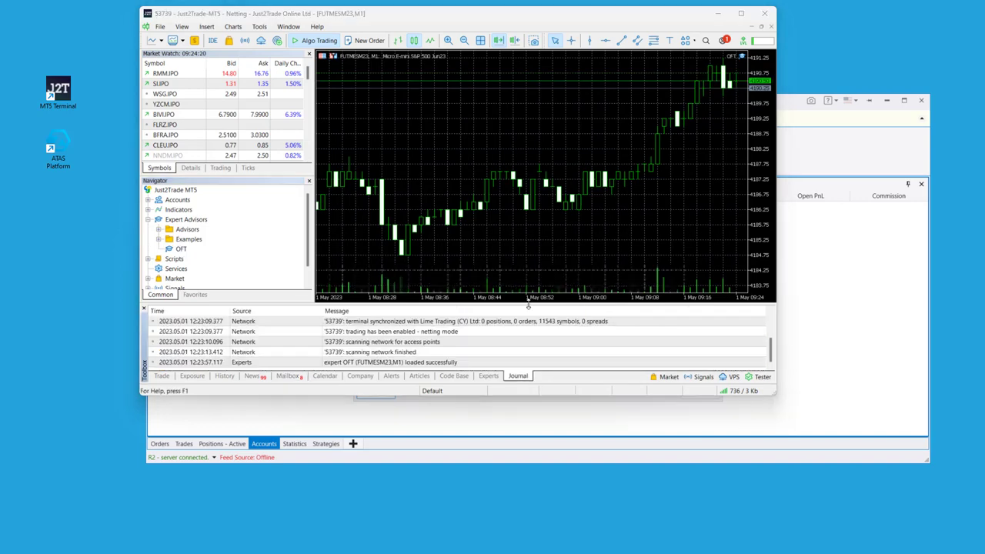
left_click_drag(528, 304, 529, 250)
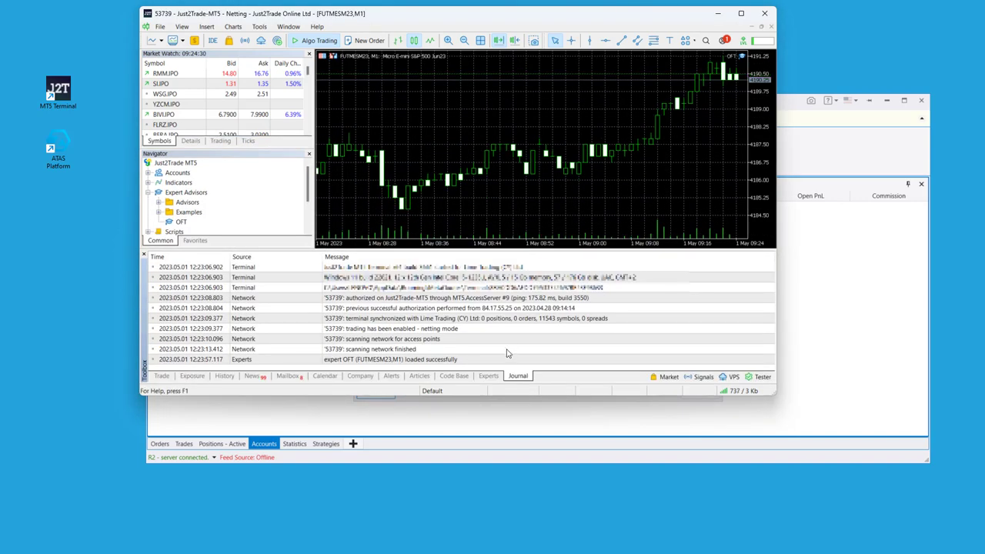
left_click(472, 363)
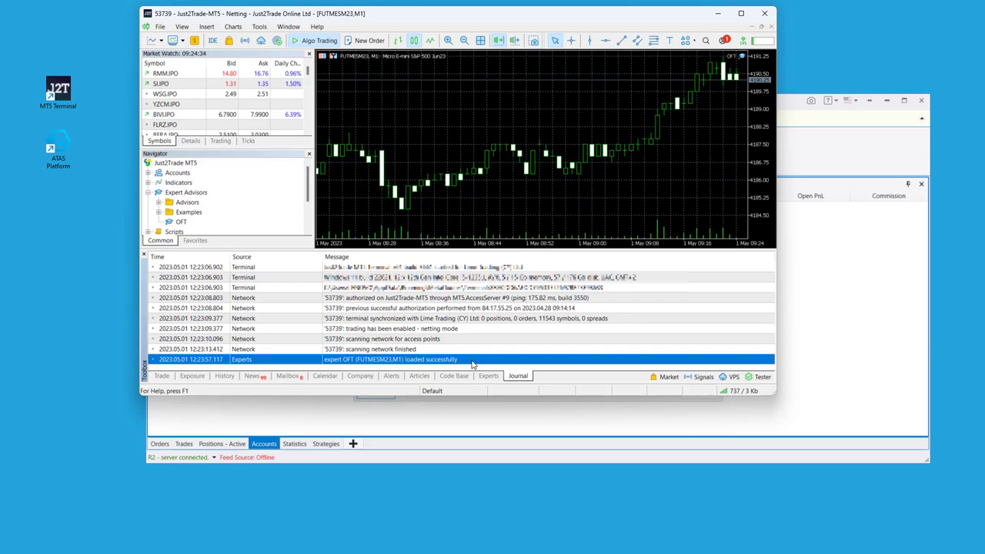
Finish and connect the MT5 Just2Trade connection in ATAS, then close the Connections window
left_click(818, 312)
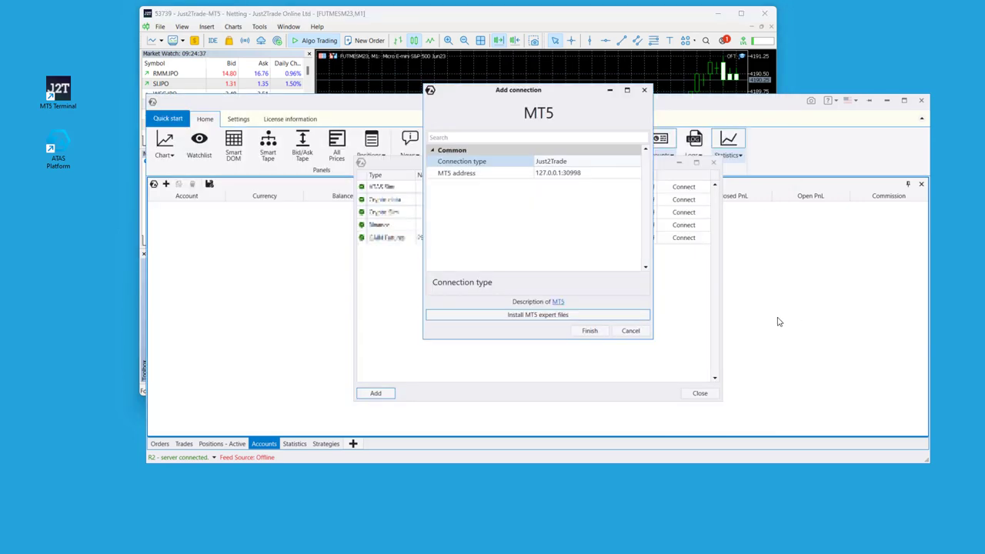
left_click(589, 331)
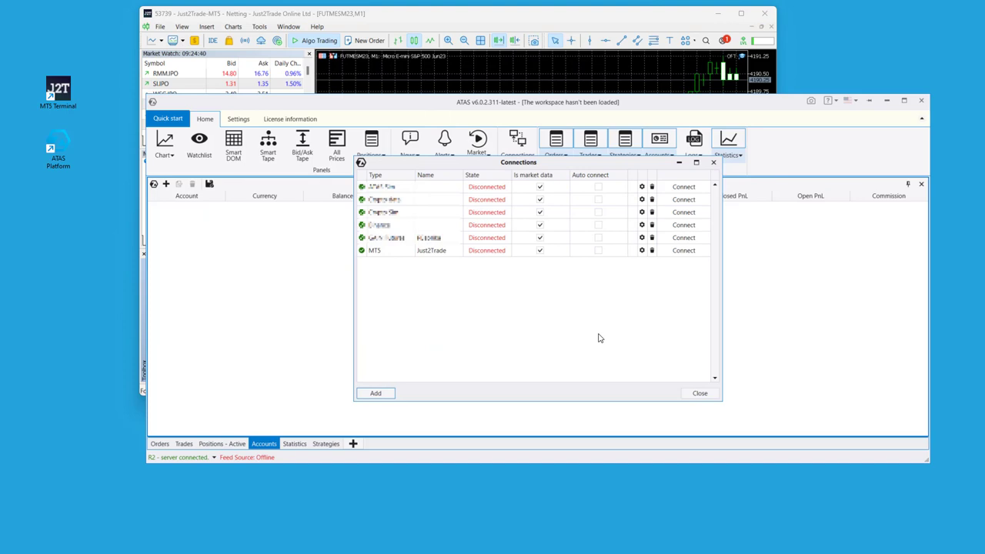
left_click(684, 251)
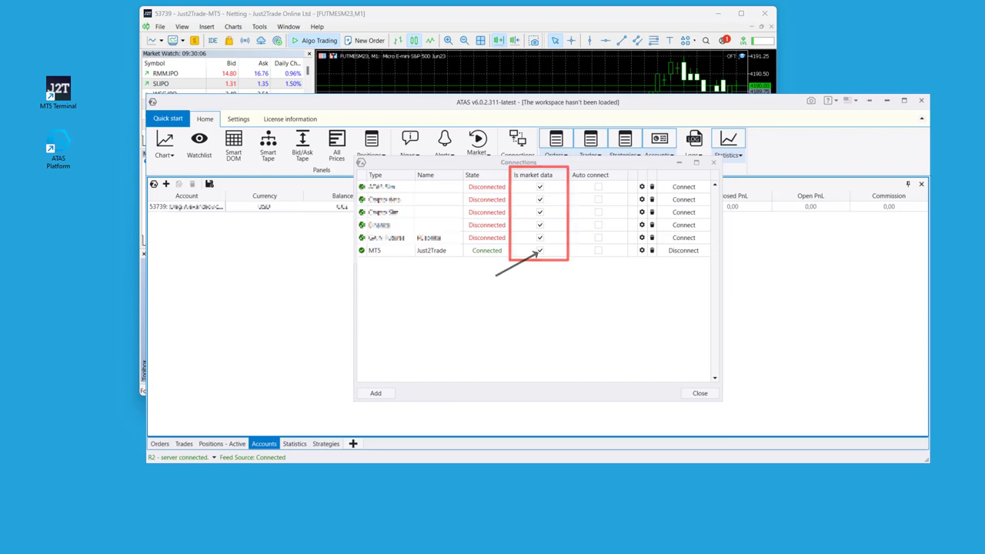
left_click(700, 394)
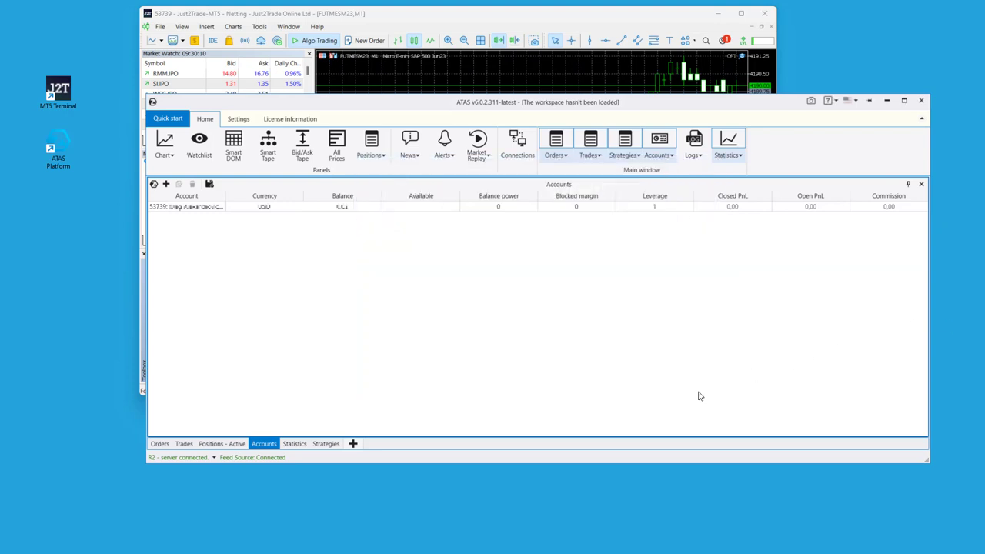
Open a new E-mini S&P 500 (ES) chart showing 5-second bars
left_click(165, 150)
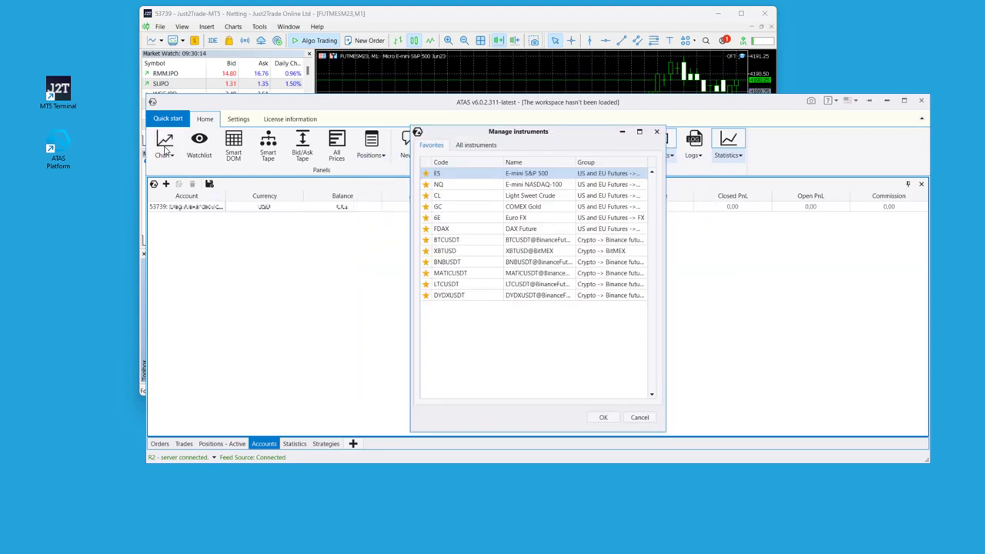
left_click(526, 176)
left_click(604, 416)
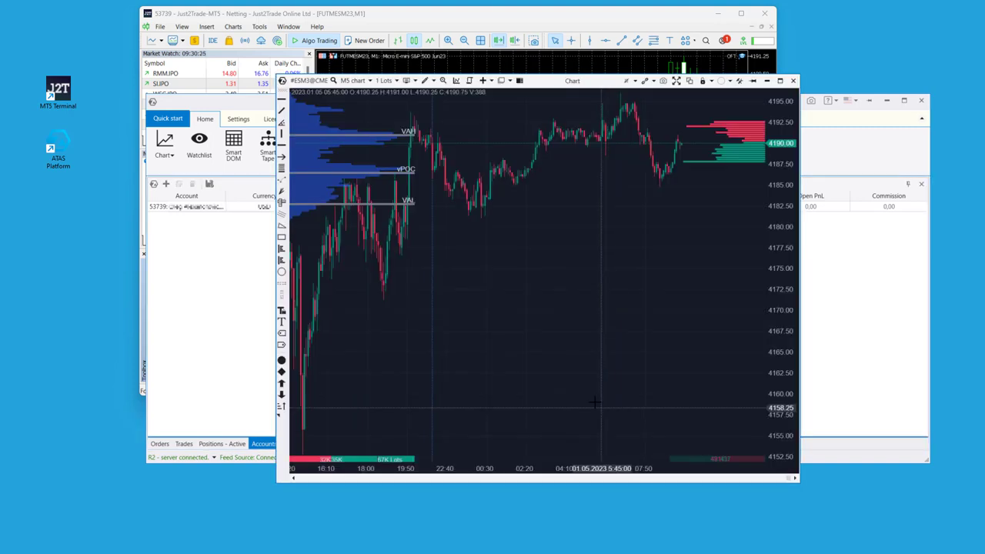
left_click(353, 80)
left_click(420, 113)
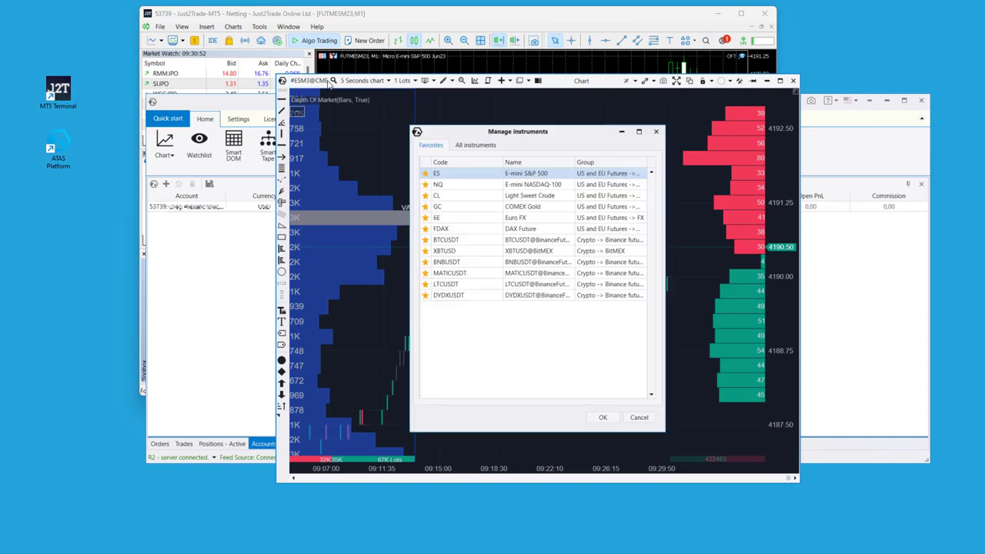
left_click(613, 418)
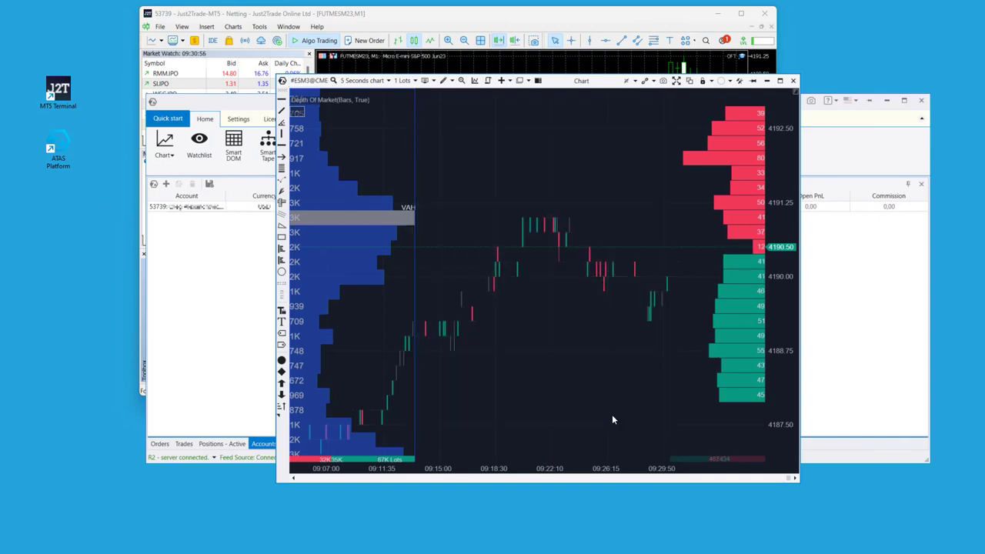